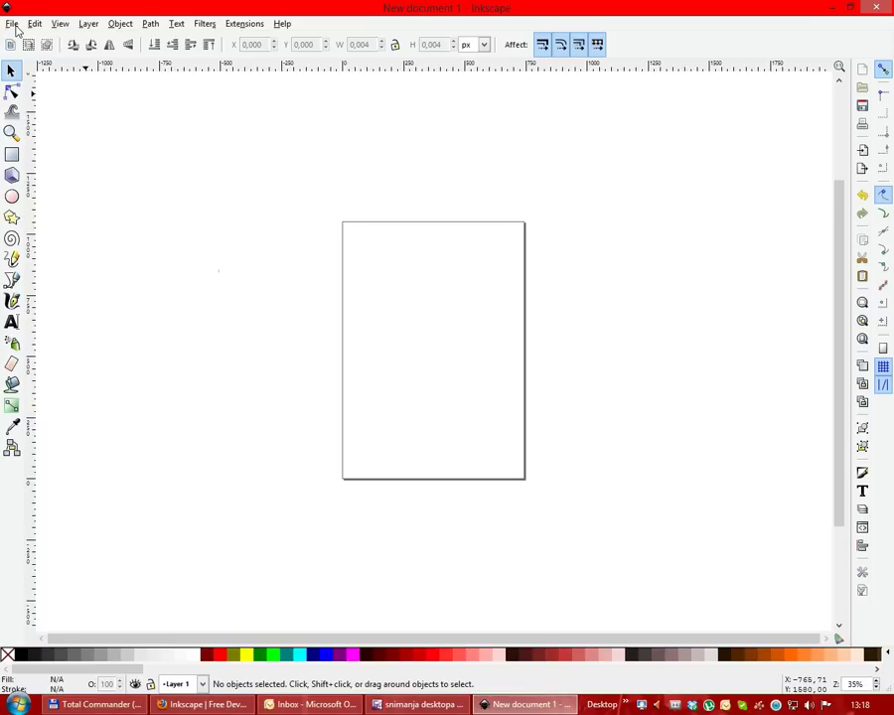
- In Document Properties, set default and page-size units to mm, keeping A4 at 210 × 297 mm
left_click(15, 28)
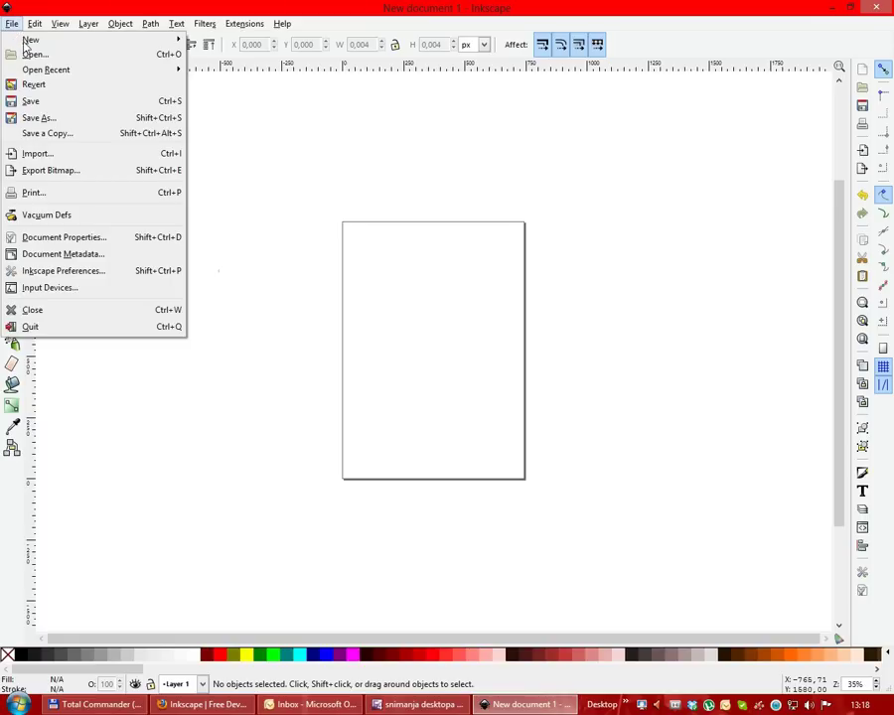
left_click(45, 242)
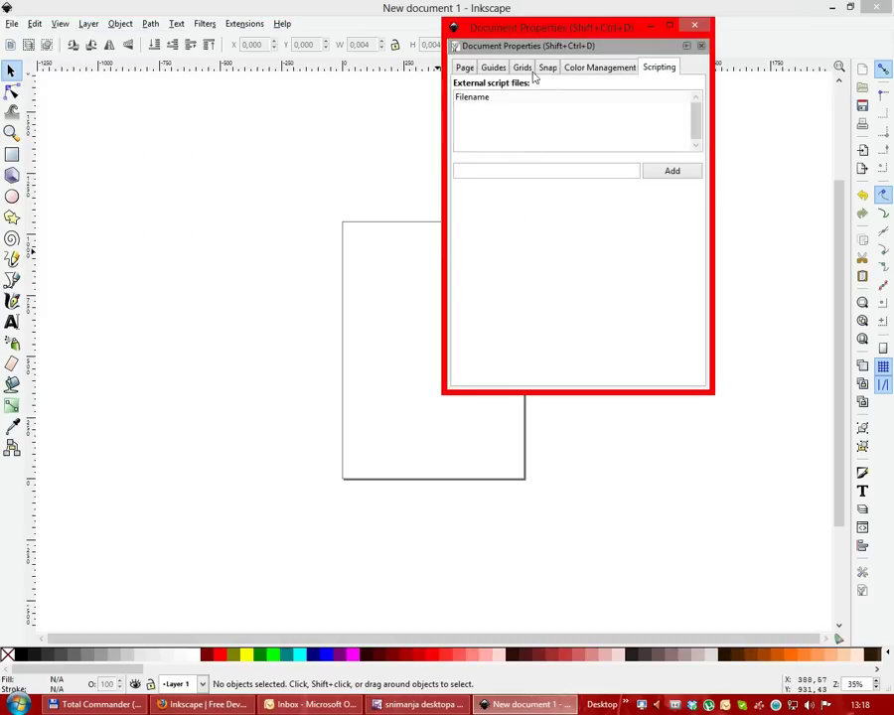
left_click_drag(524, 30, 265, 66)
left_click(207, 105)
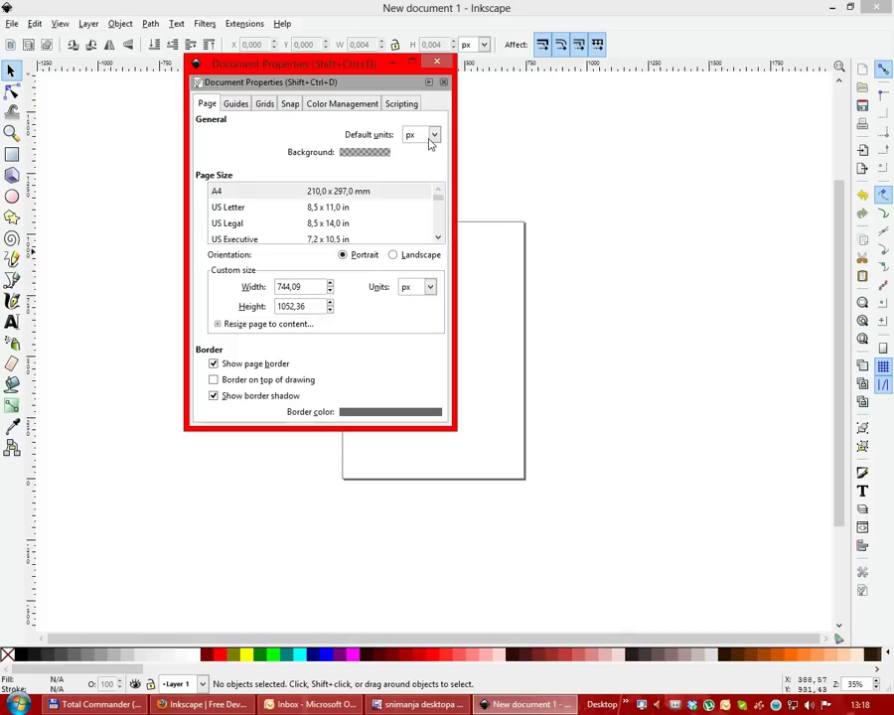
left_click(434, 136)
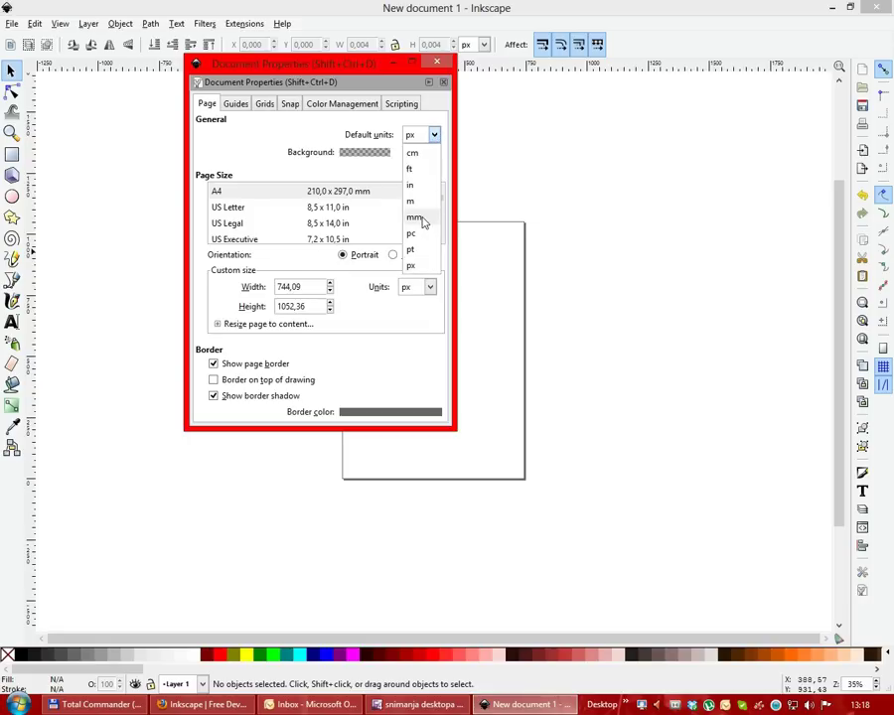
left_click(415, 218)
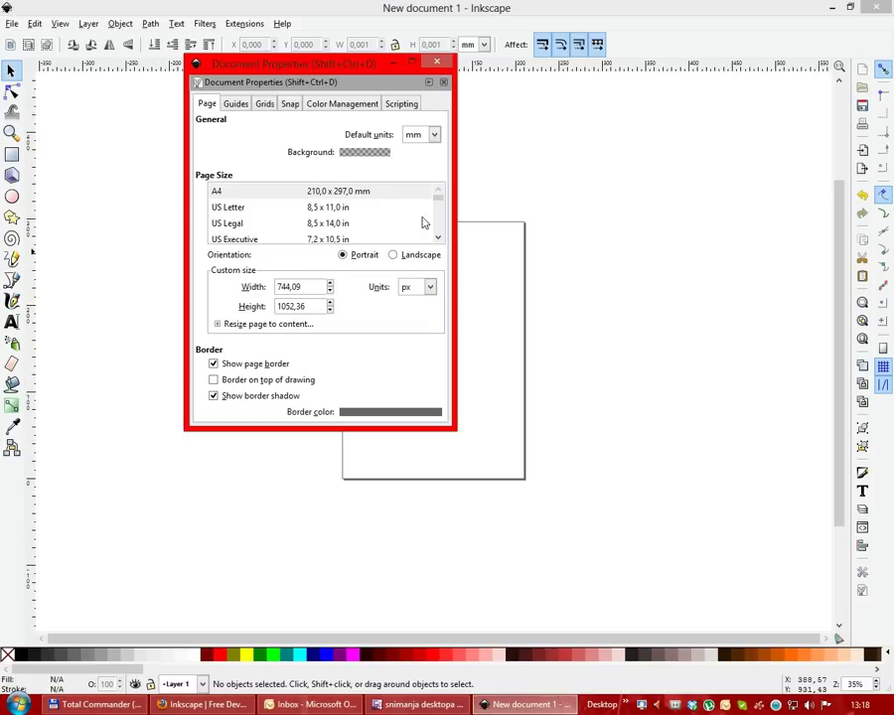
left_click(430, 289)
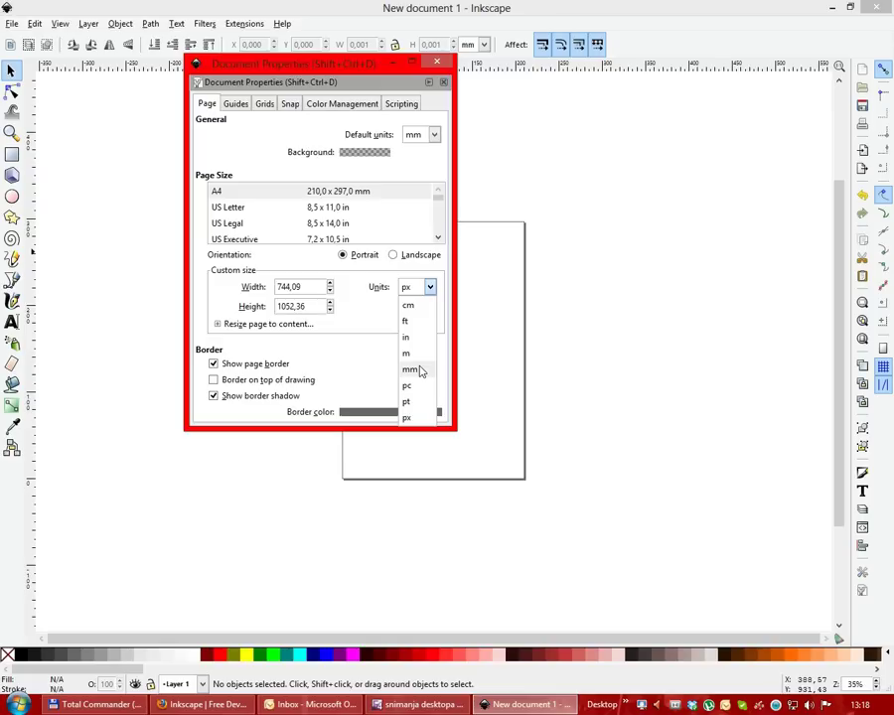
left_click(419, 370)
left_click_drag(317, 68, 345, 108)
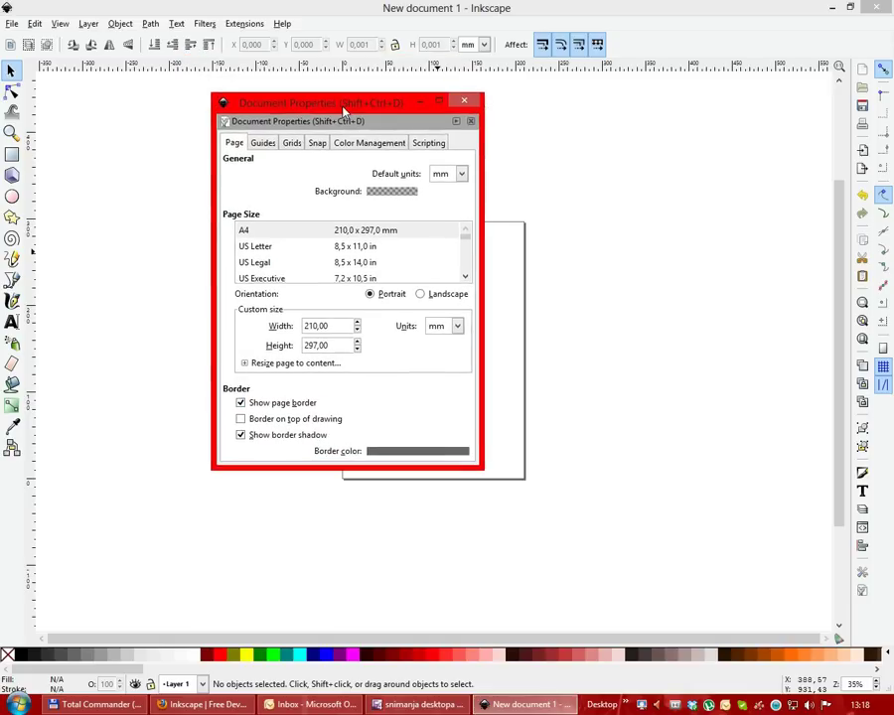
left_click(449, 179)
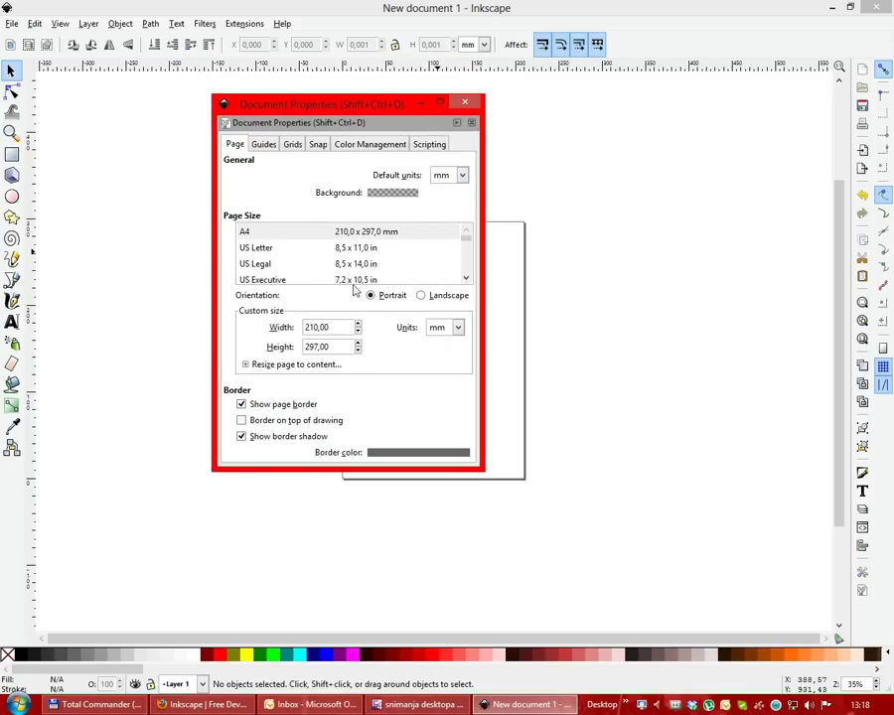
left_click(265, 248)
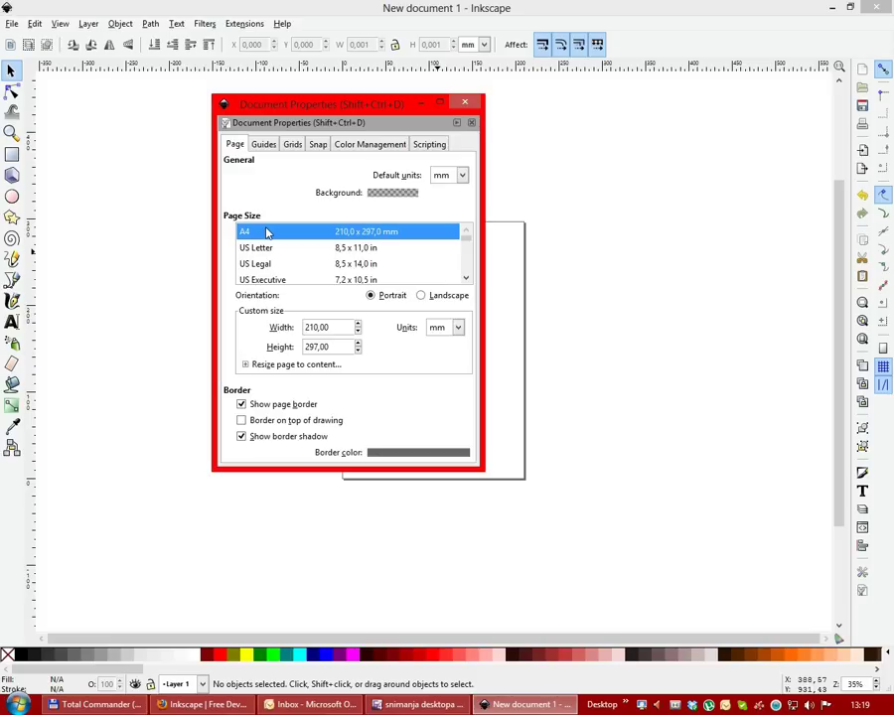
- Close the Document Properties dialog to return to the empty A4 page
left_click(467, 105)
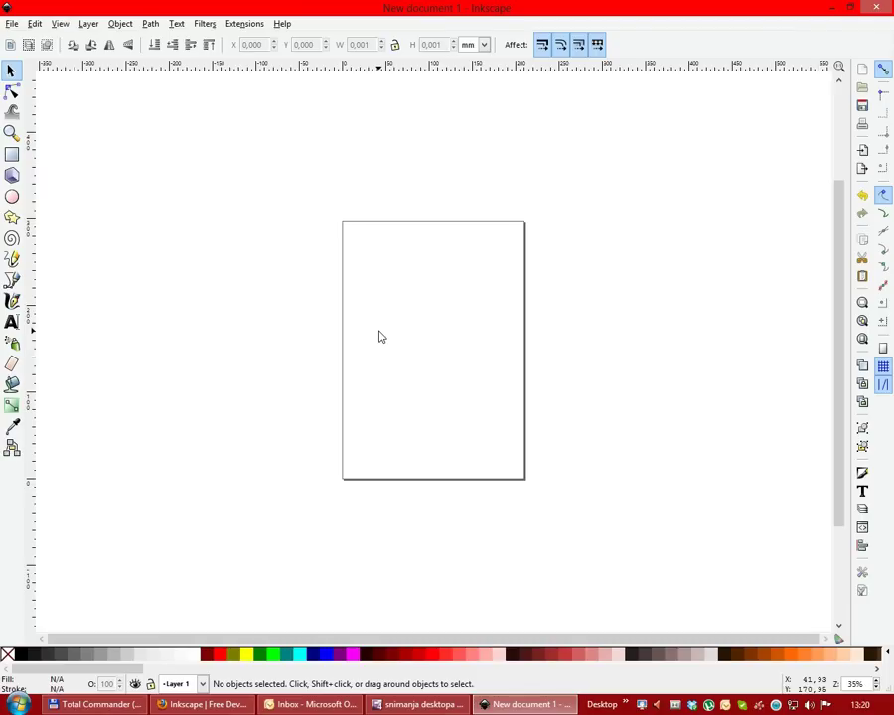
key("plus")
key("plus")
key("plus")
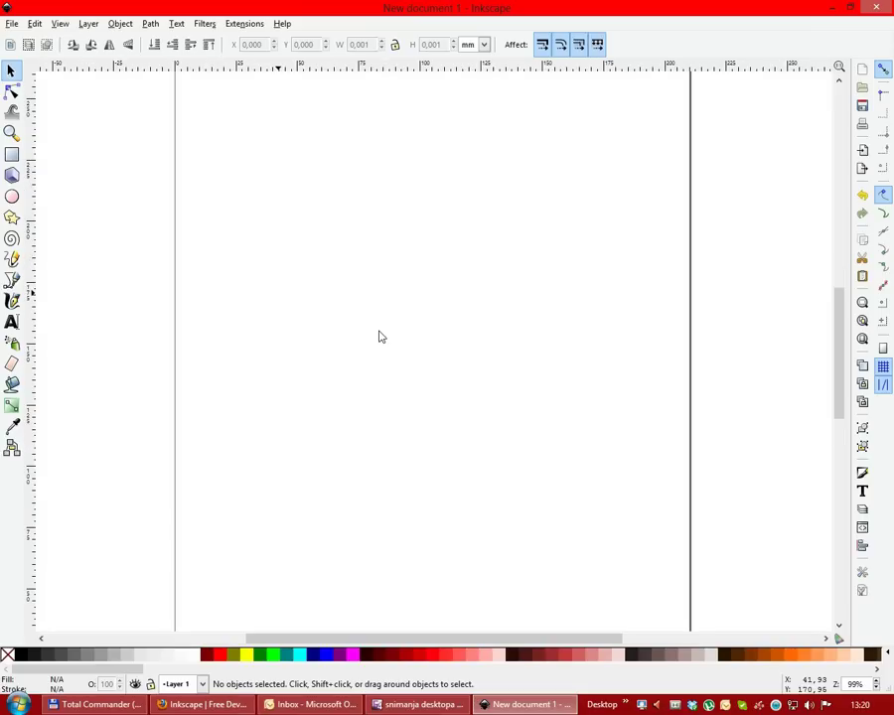
key("minus")
key("minus")
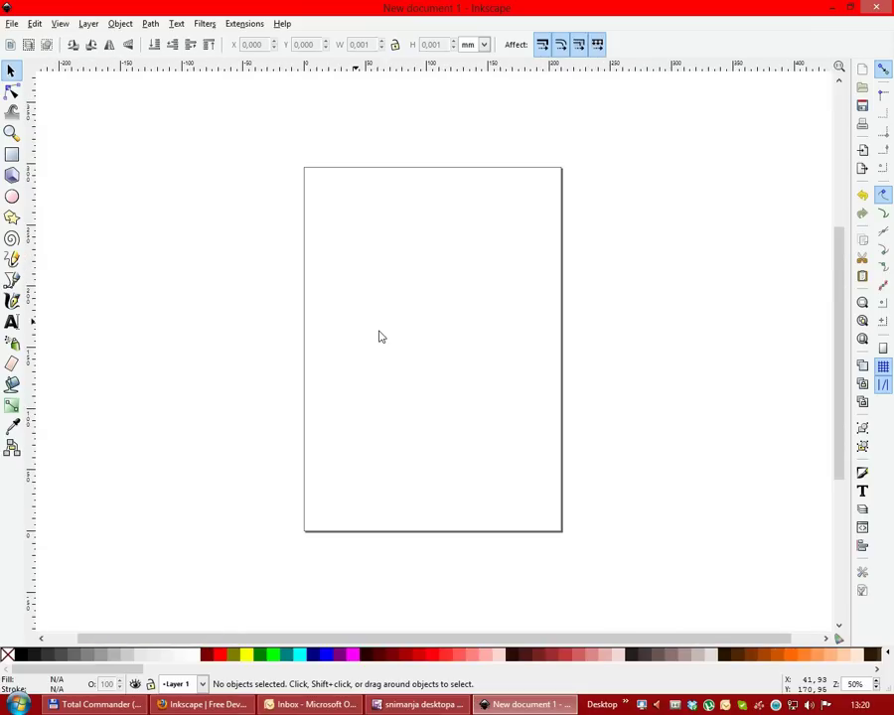
key("minus")
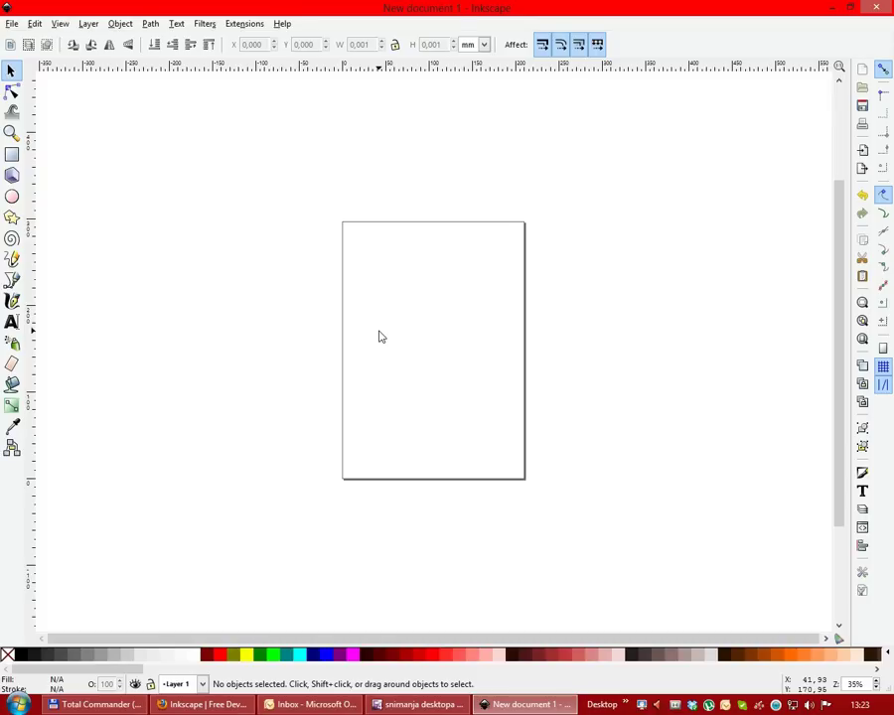
left_click(12, 195)
left_click_drag(381, 275, 446, 338)
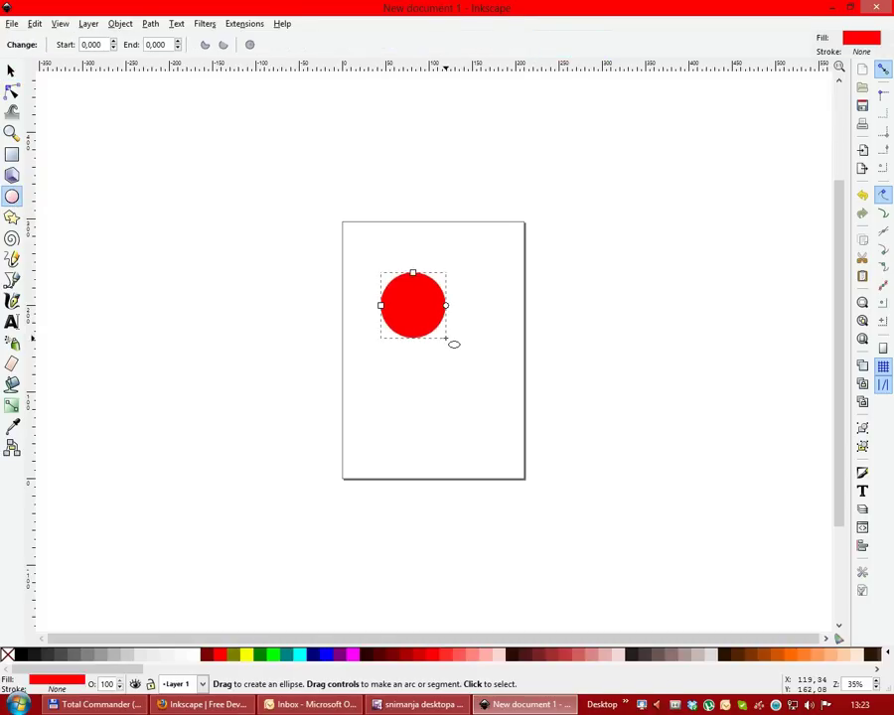
left_click(12, 154)
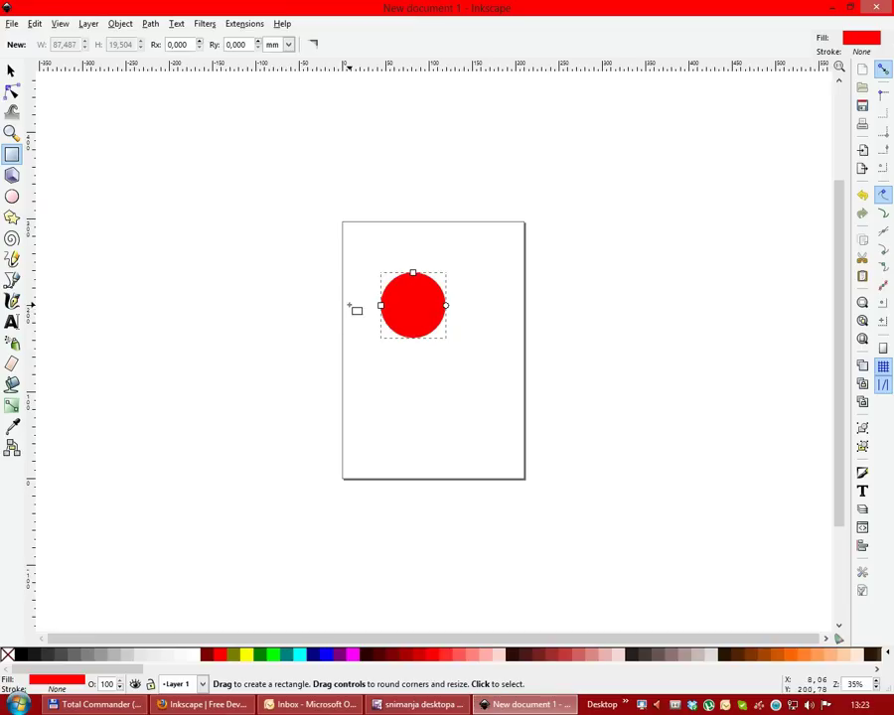
left_click_drag(356, 296, 424, 363)
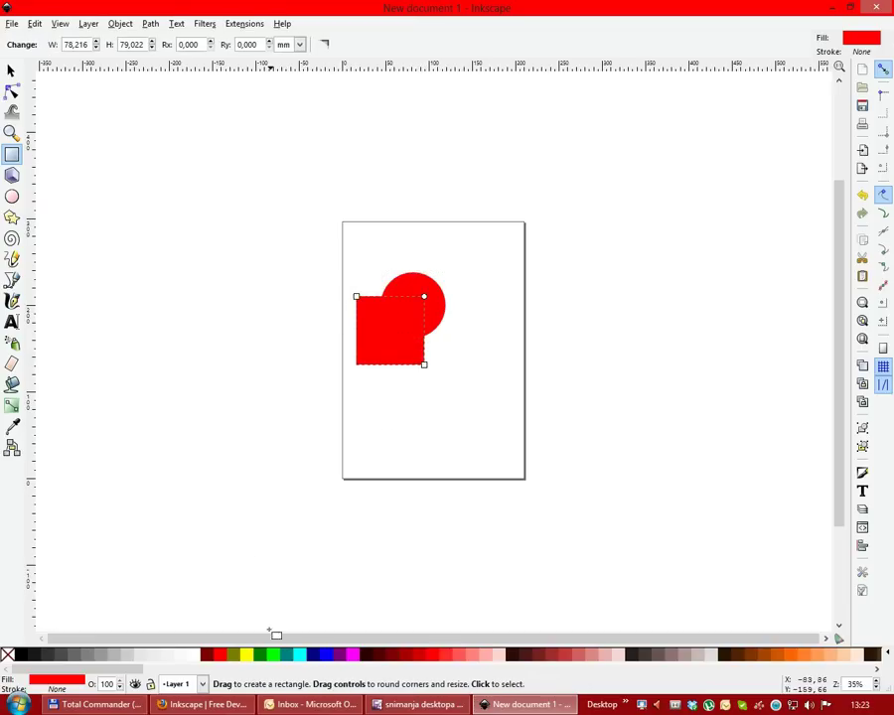
left_click(272, 654)
left_click(11, 71)
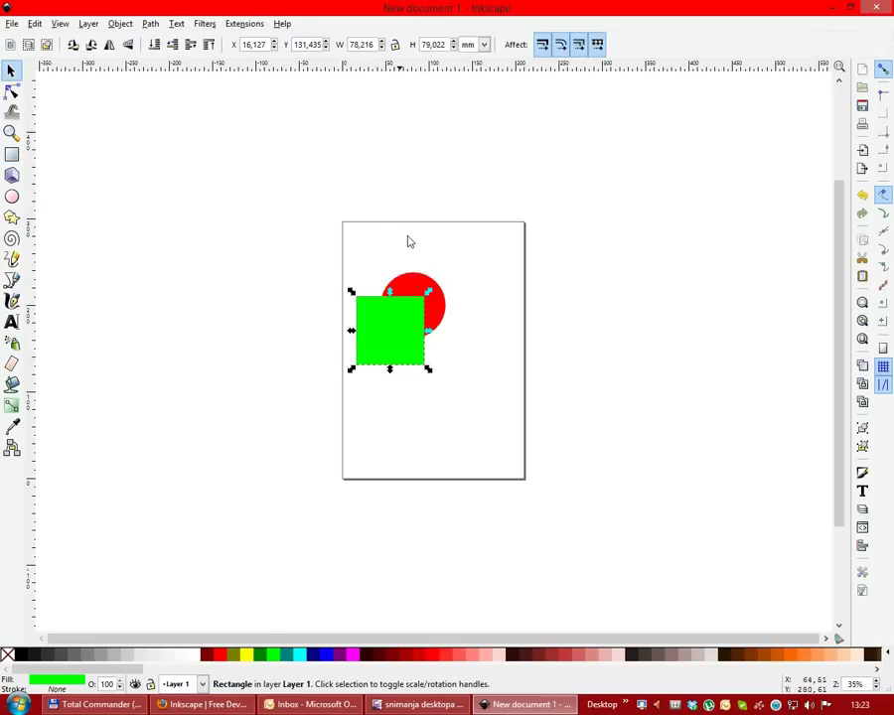
left_click(458, 261)
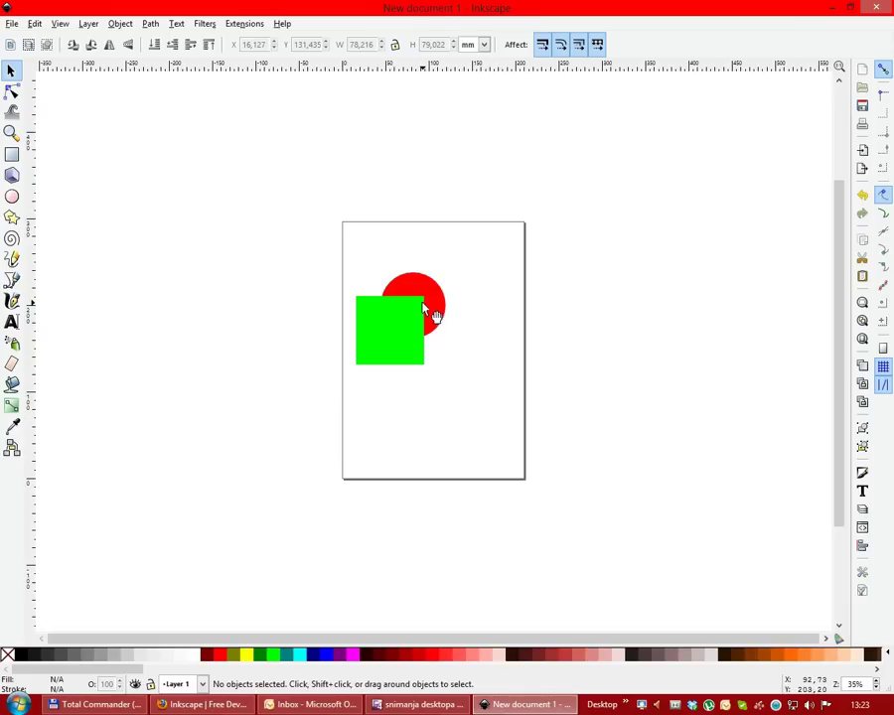
left_click(417, 348)
left_click_drag(384, 337, 304, 341)
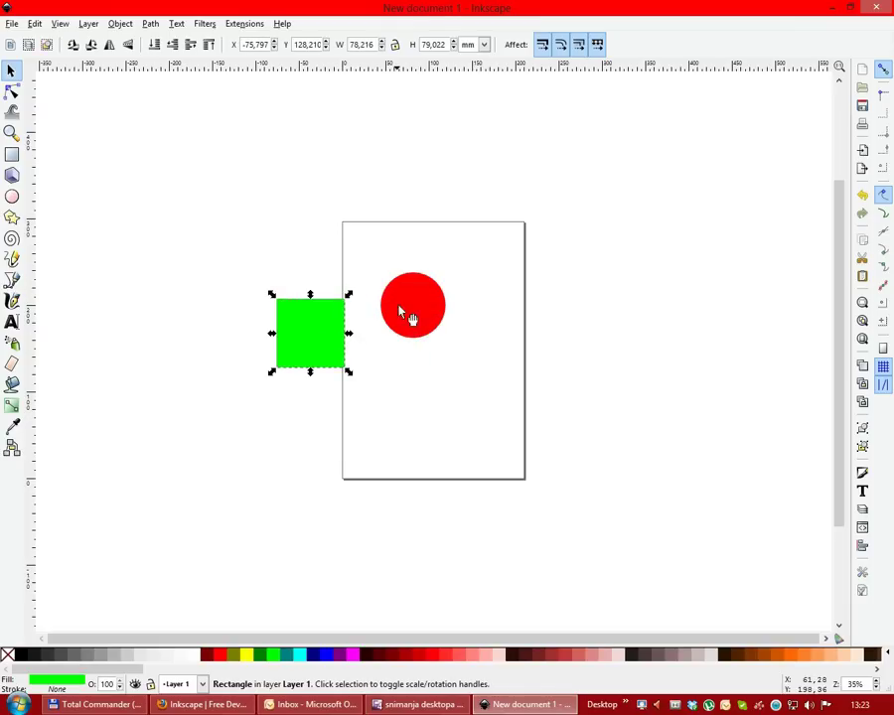
left_click_drag(399, 305, 414, 311)
left_click_drag(345, 331, 420, 324)
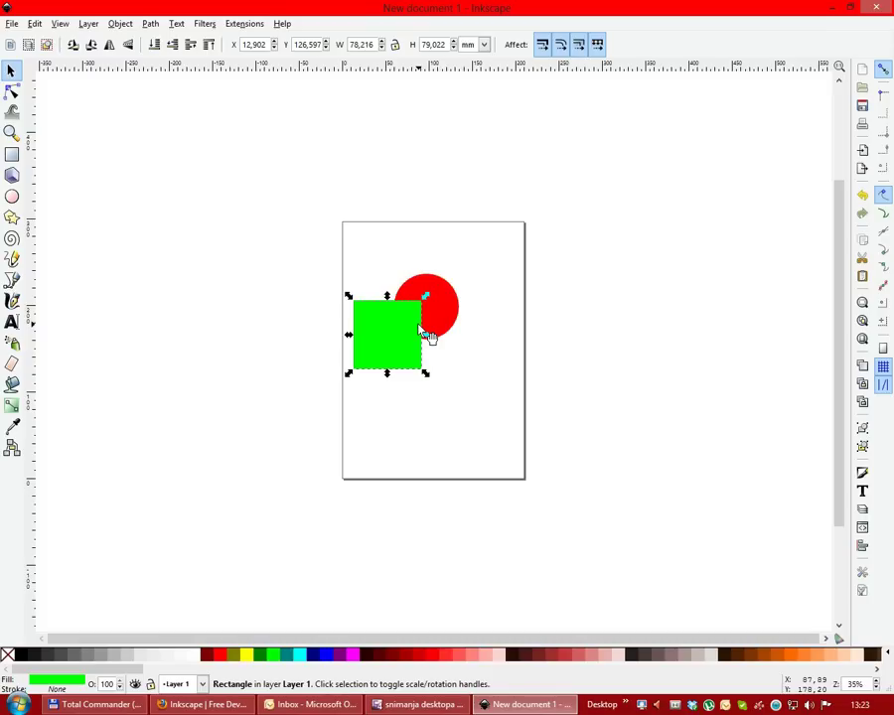
left_click_drag(395, 329, 406, 329)
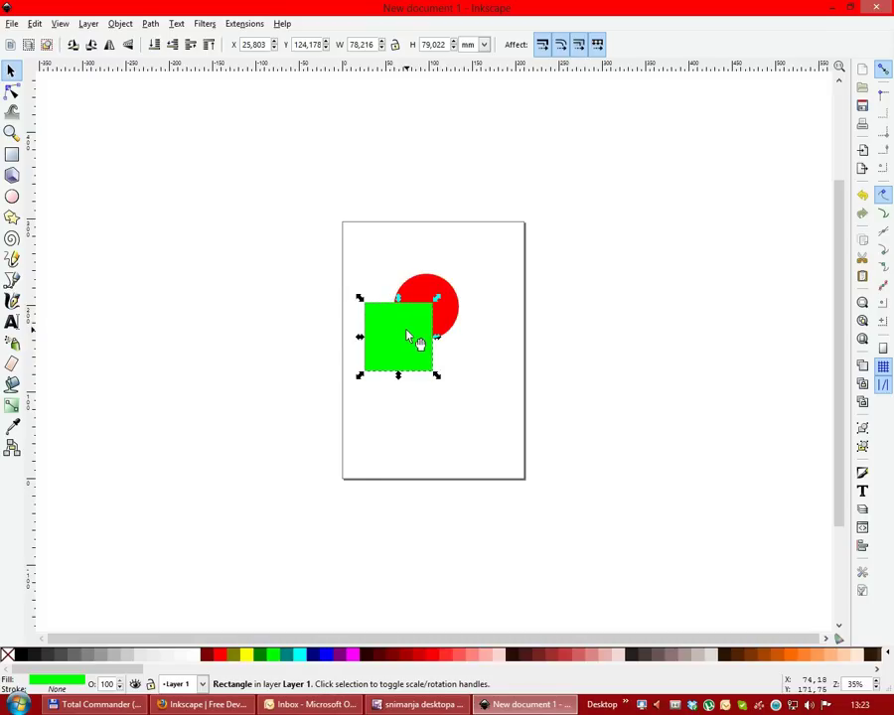
left_click(305, 338)
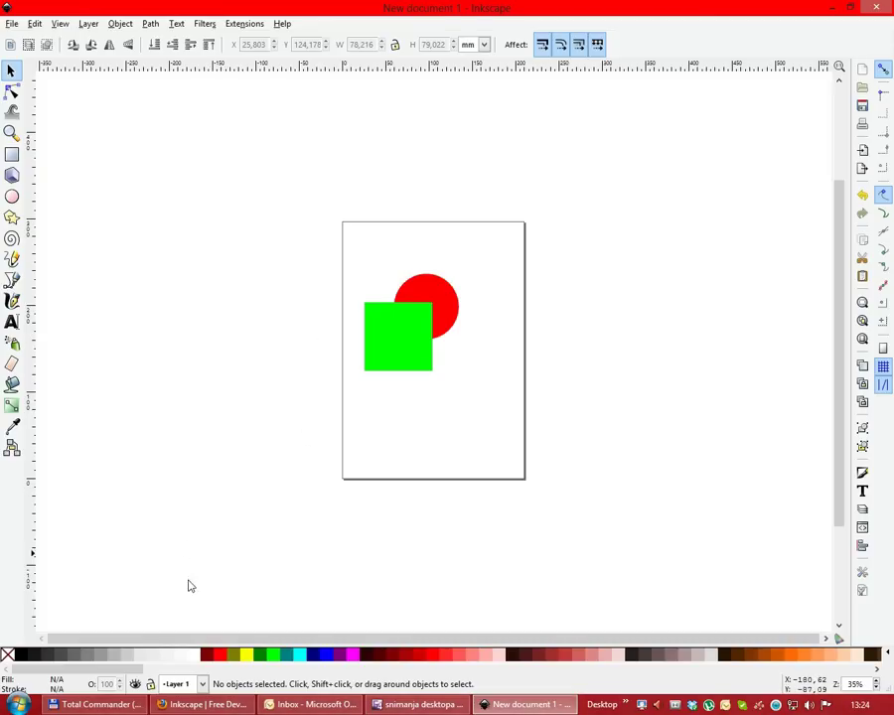
left_click(203, 685)
left_click(203, 688)
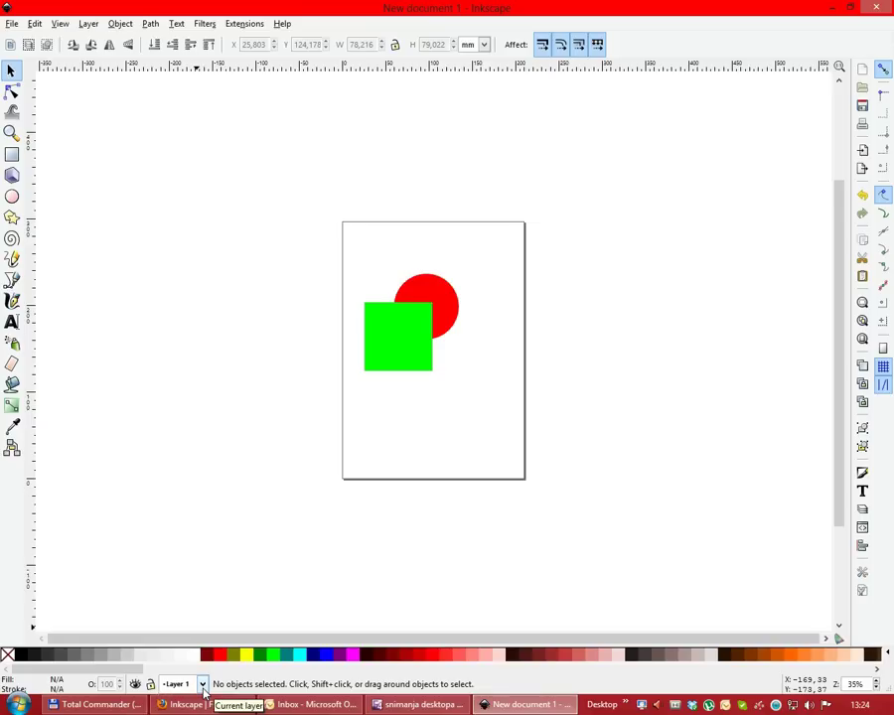
left_click(88, 23)
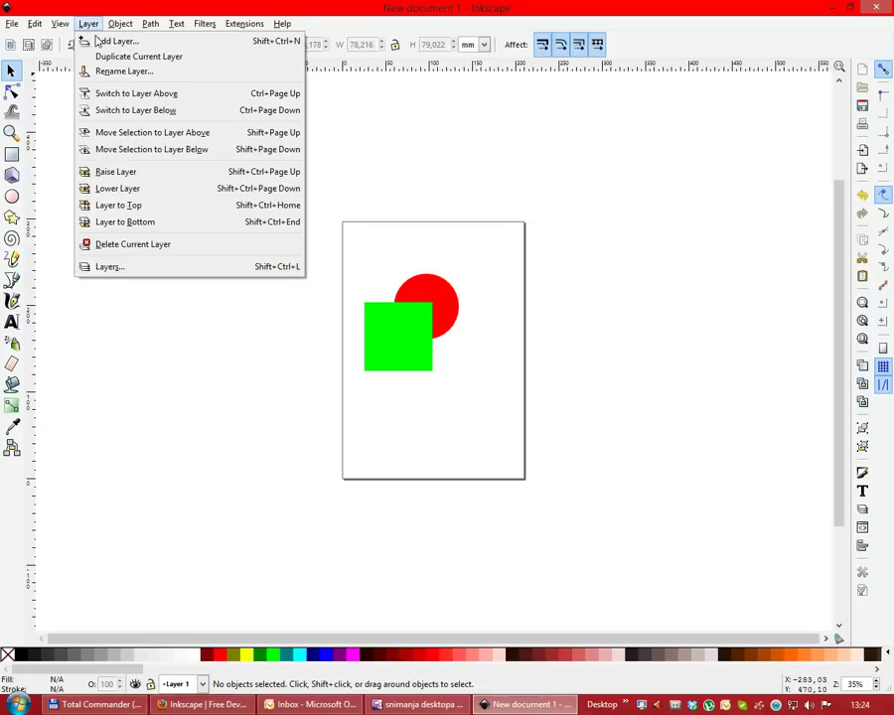
- Add a layer named 'novi sloj' above Layer 1
left_click(100, 41)
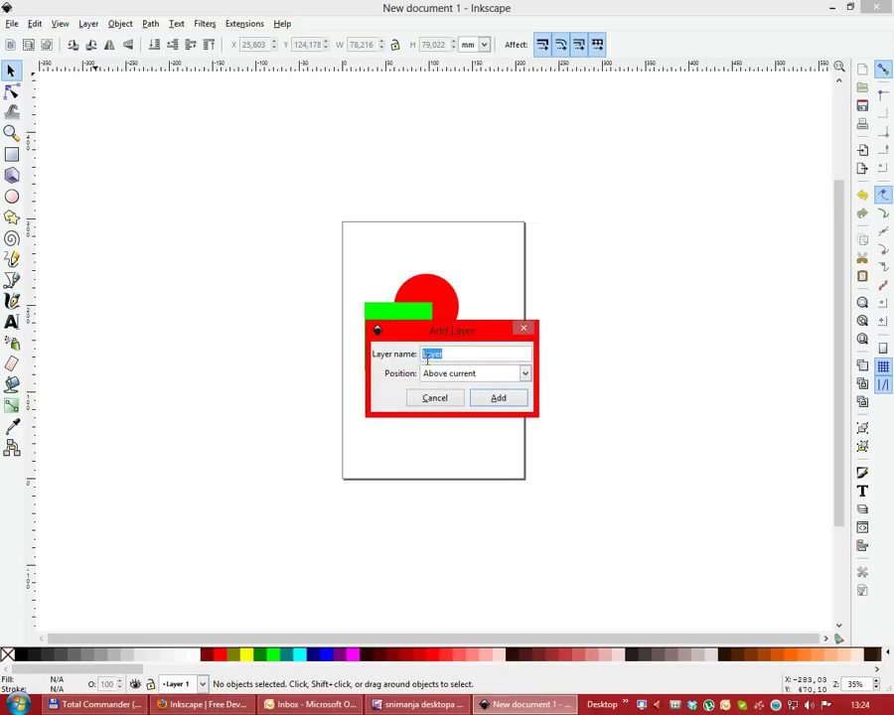
type("novi")
type("lo")
type("j")
key("Return")
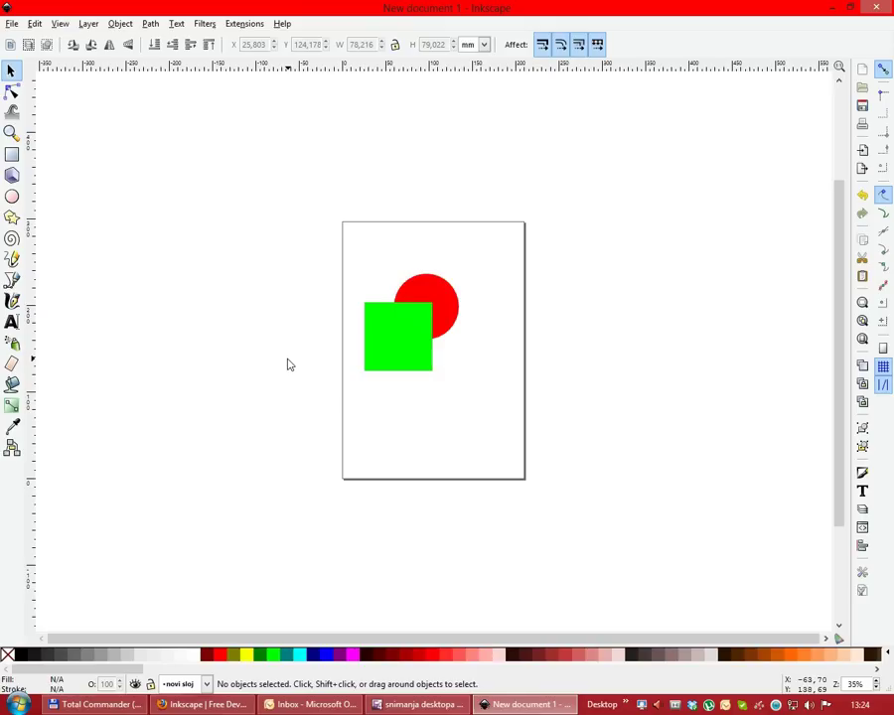
- Make Layer 1 the current layer and lock it
left_click(206, 683)
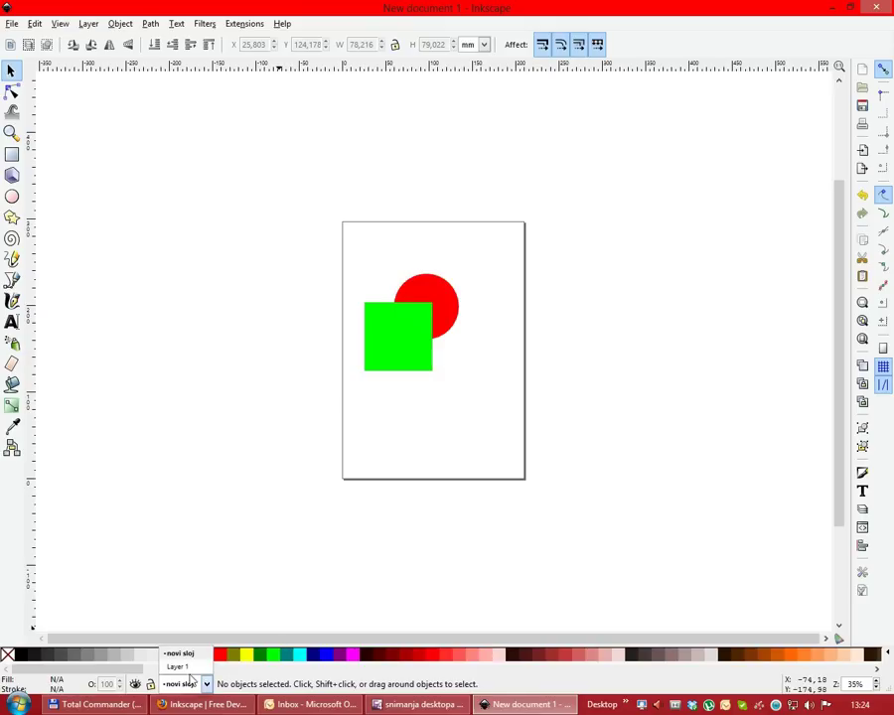
left_click(185, 667)
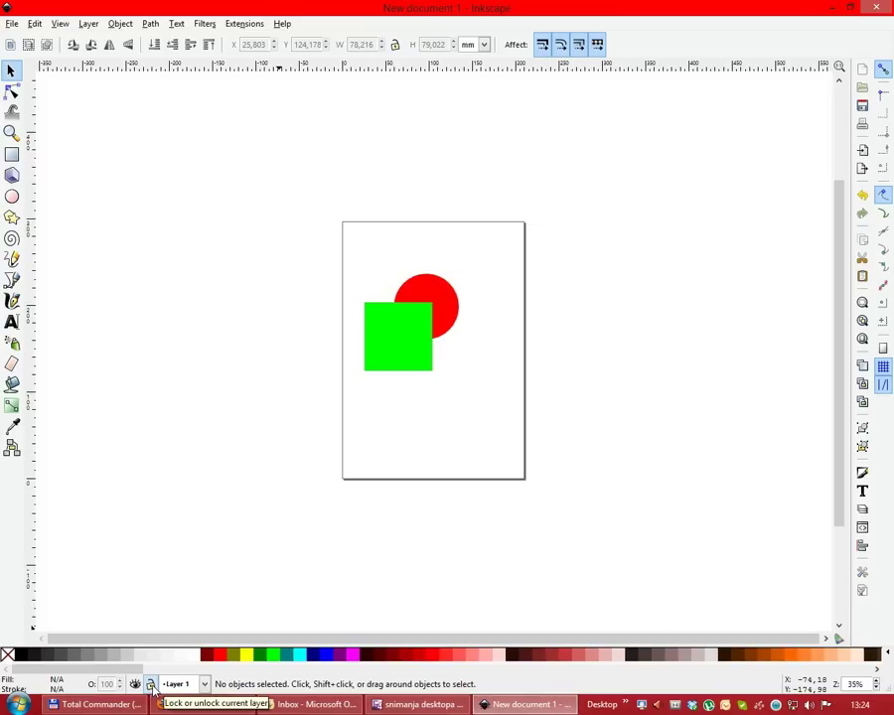
left_click(151, 684)
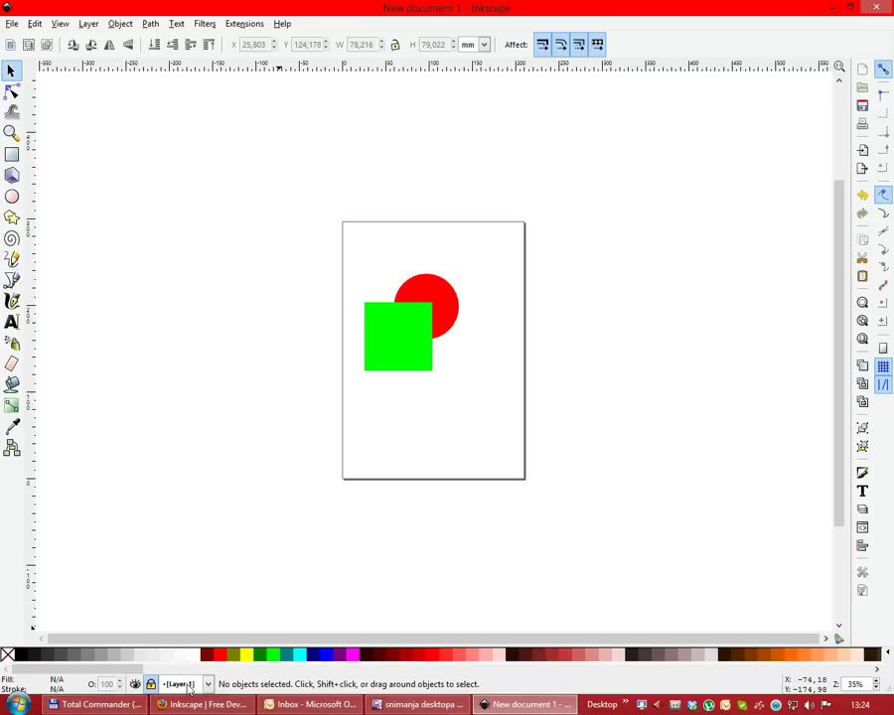
- Test that the shapes on locked Layer 1 can't be selected from novi sloj or Layer 1
left_click(173, 684)
left_click(181, 656)
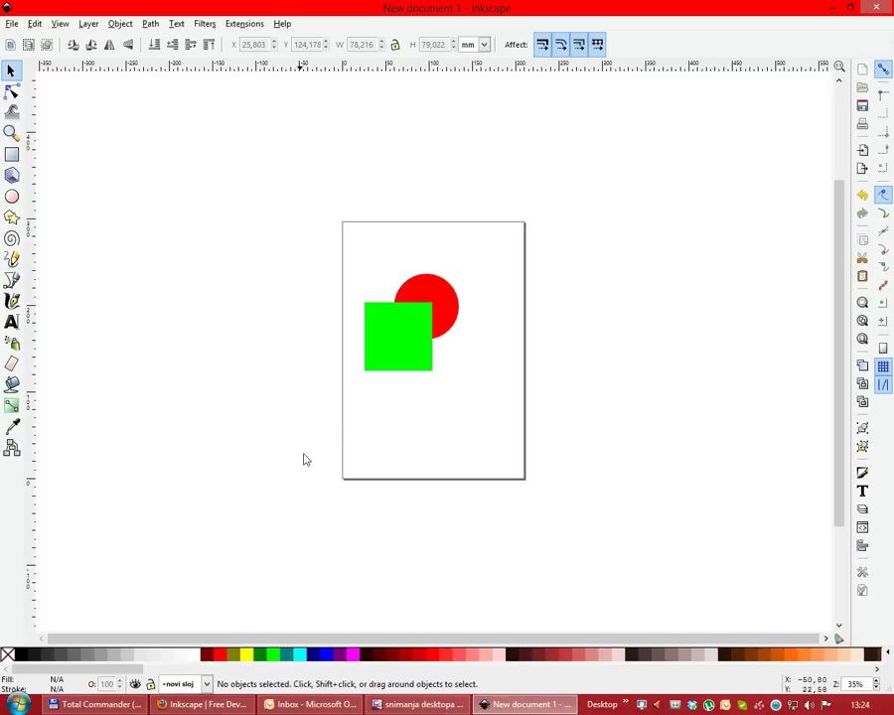
left_click_drag(422, 336, 425, 359)
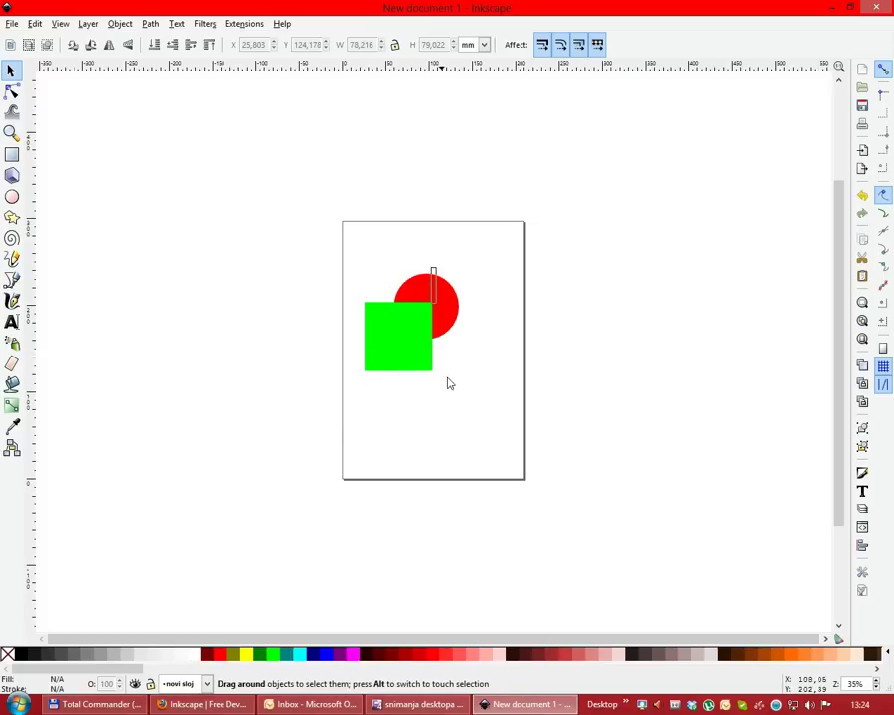
left_click(192, 685)
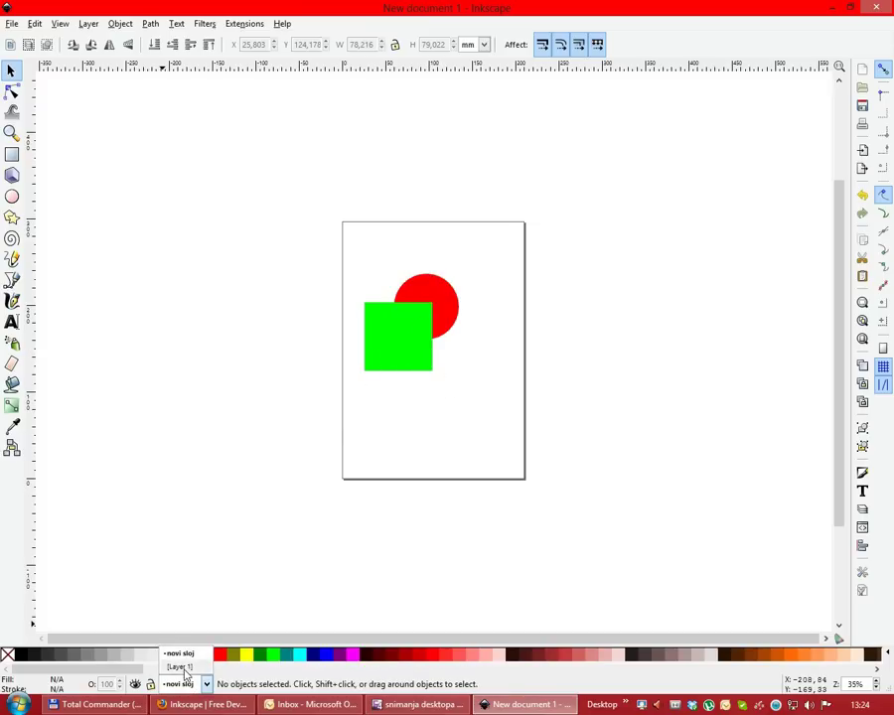
left_click(180, 666)
mouse_move(399, 326)
left_mouse_down()
mouse_move(419, 389)
mouse_move(393, 326)
left_mouse_up()
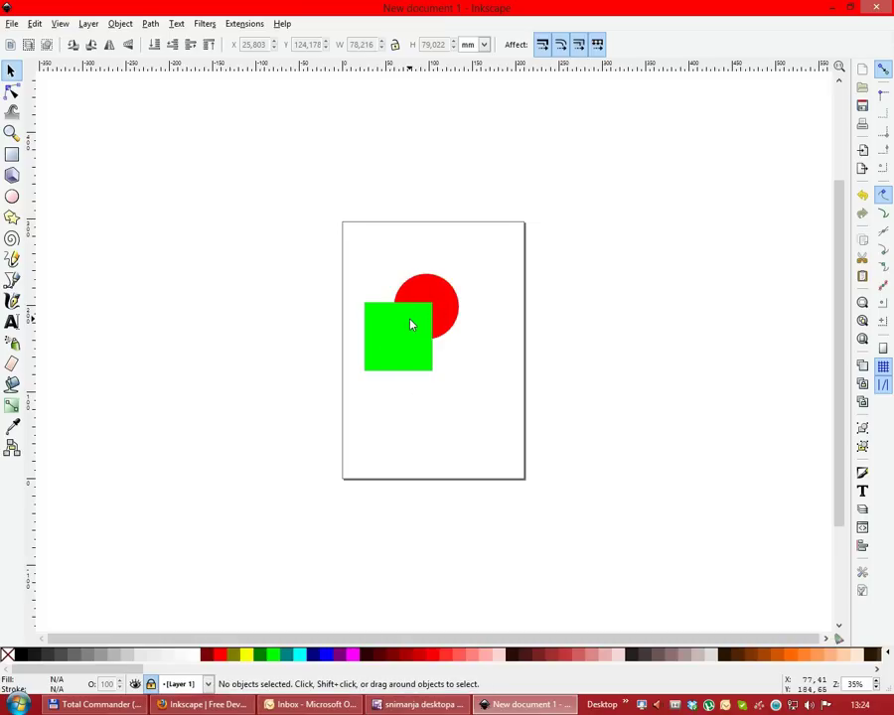
- Switch to novi sloj and draw a blue-filled ellipse over the red circle and green square
left_click(12, 175)
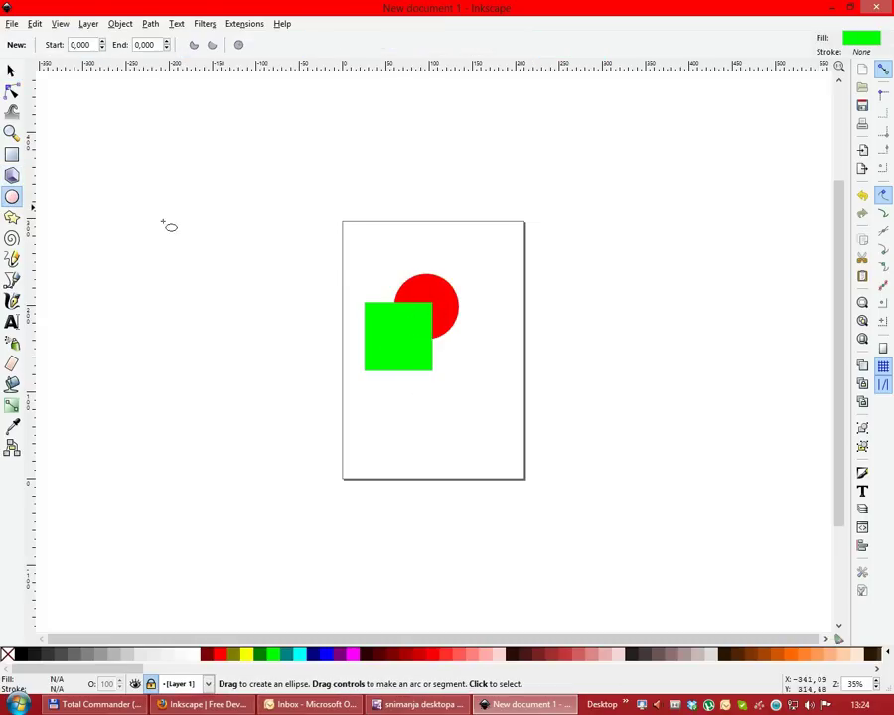
left_click(435, 303)
left_click(412, 307)
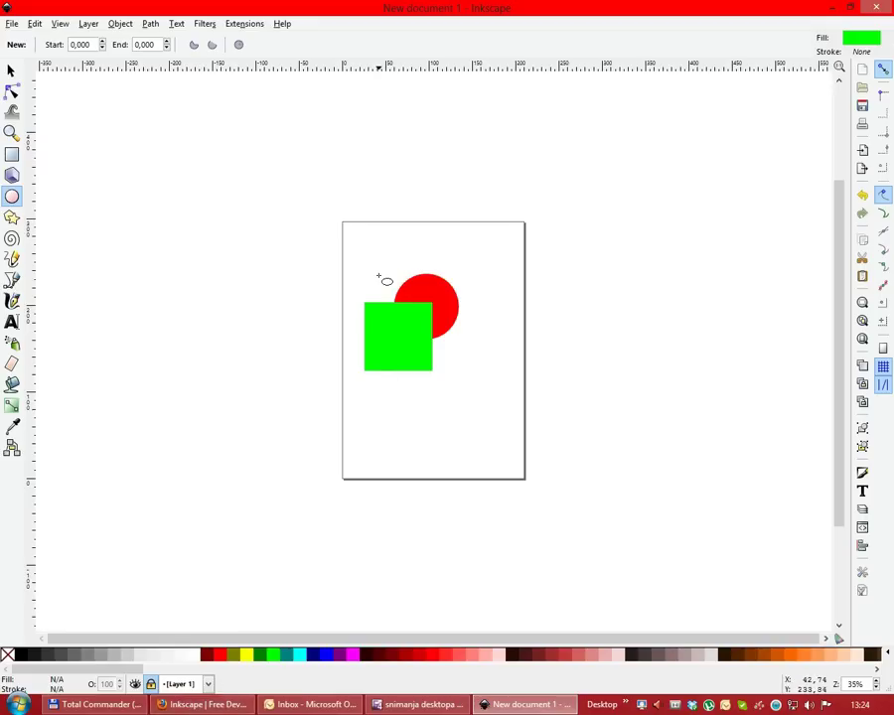
left_click(208, 684)
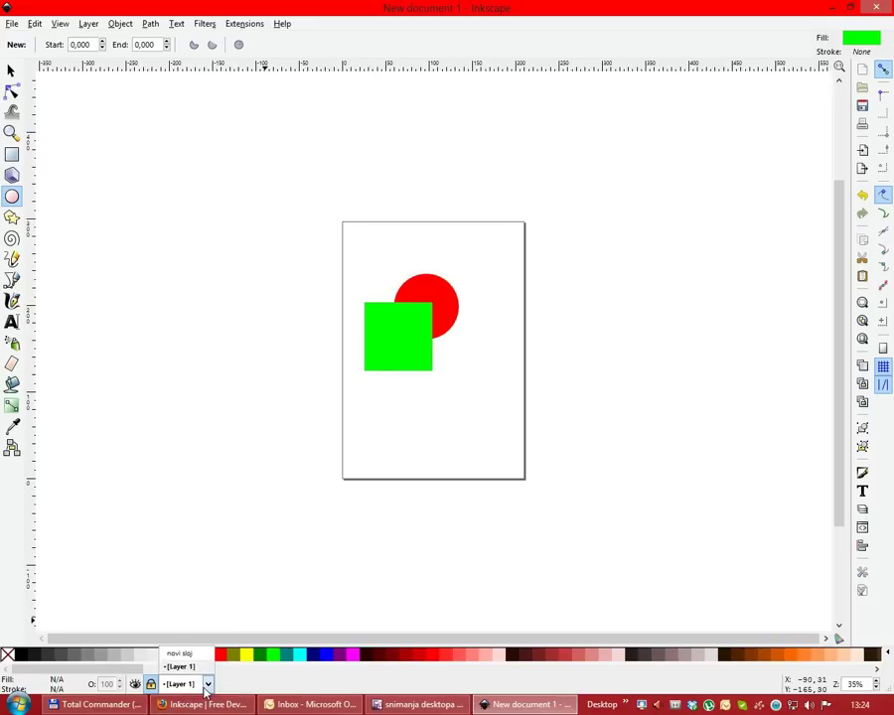
left_click(179, 653)
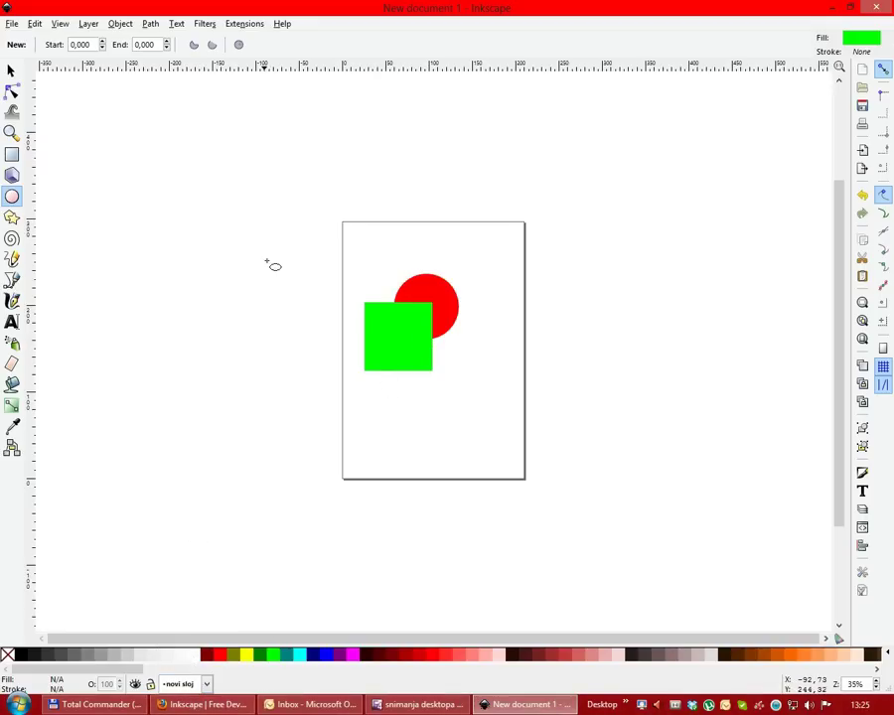
left_click_drag(352, 271, 422, 328)
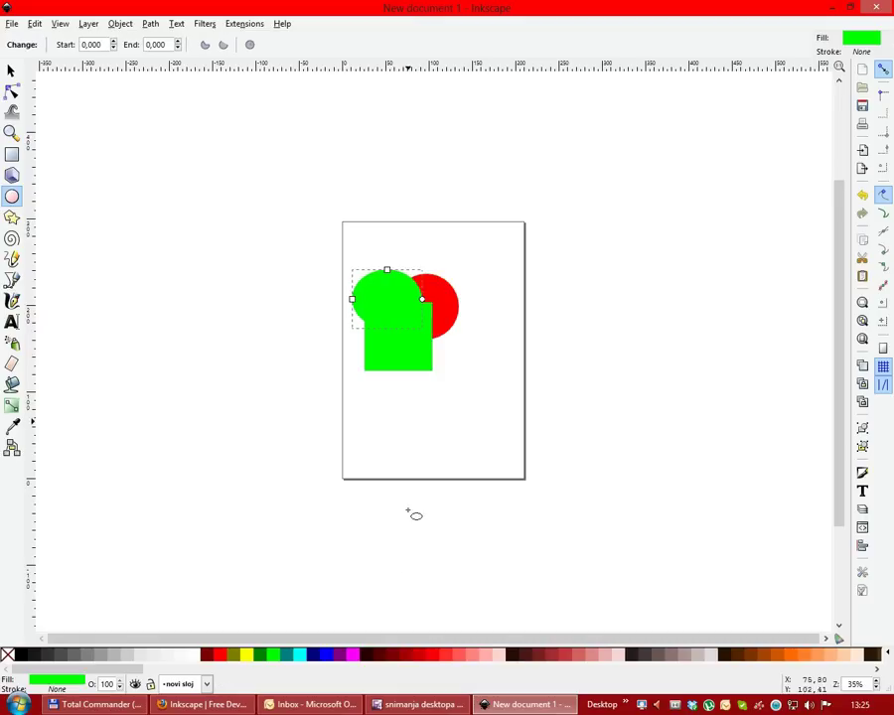
left_click(323, 654)
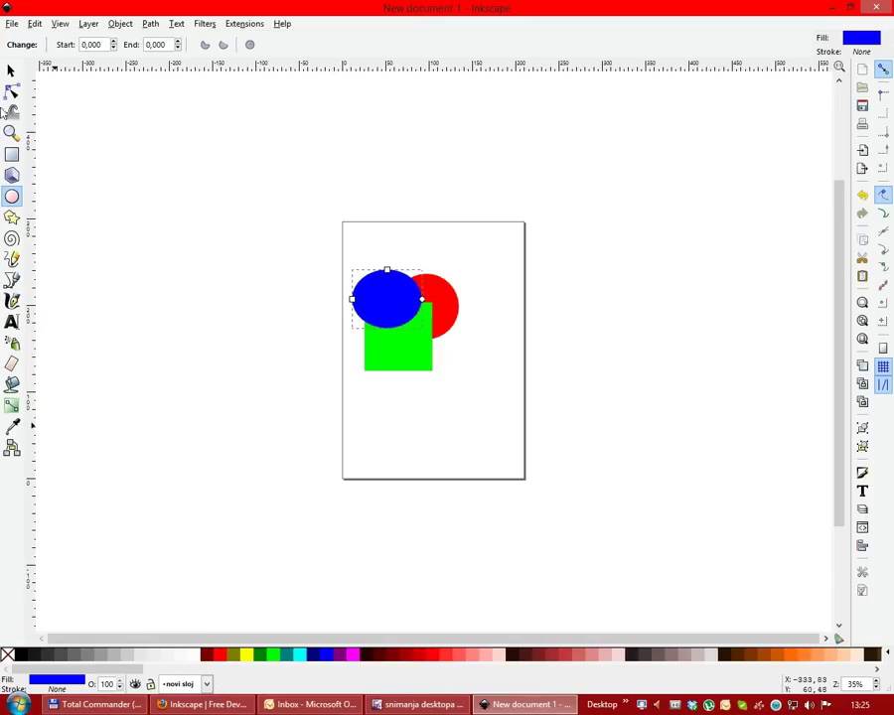
left_click(11, 71)
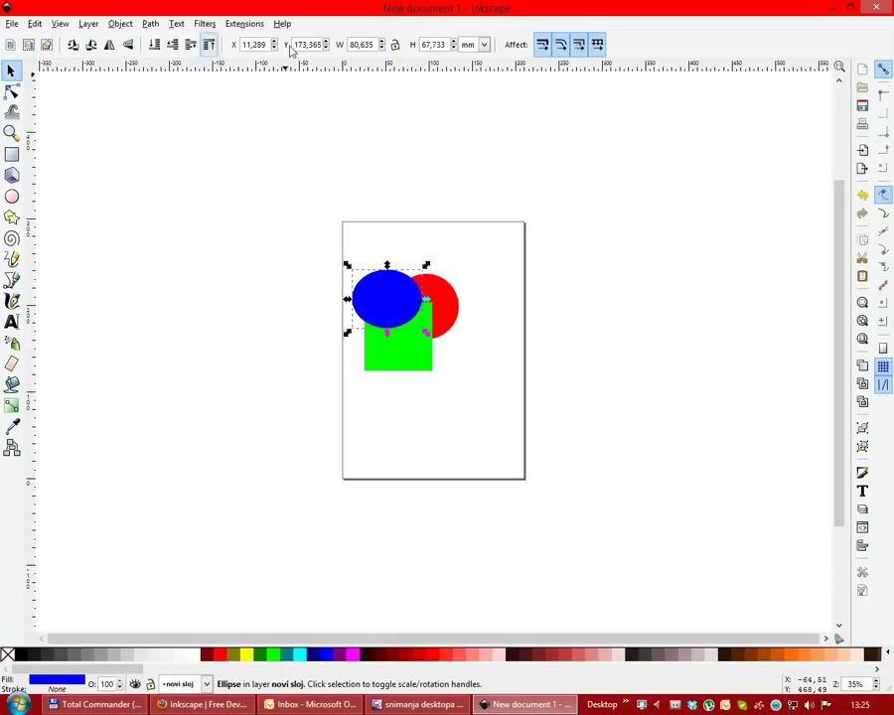
- Turn on transforming patterns with objects and show the Object menu
left_click(597, 44)
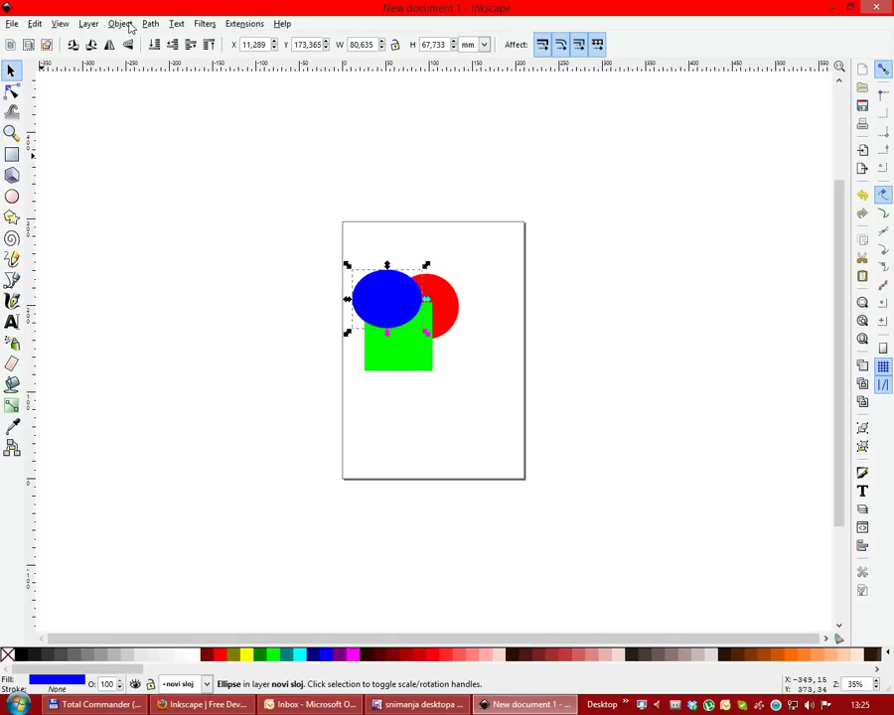
left_click(118, 24)
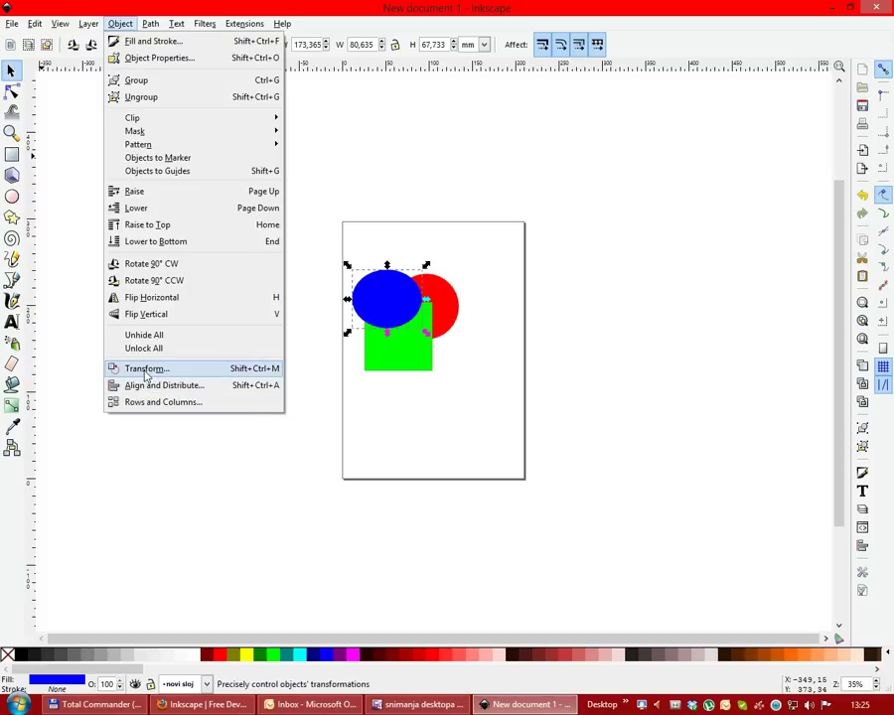
- Open Align and Distribute, then shrink its dock panel to a side tab
left_click(154, 385)
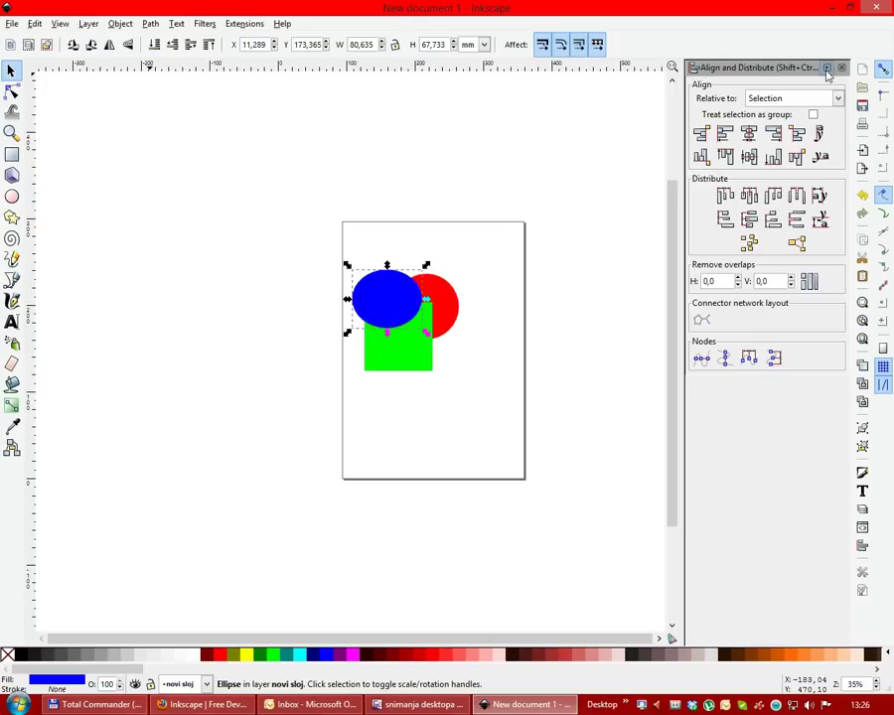
left_click(826, 67)
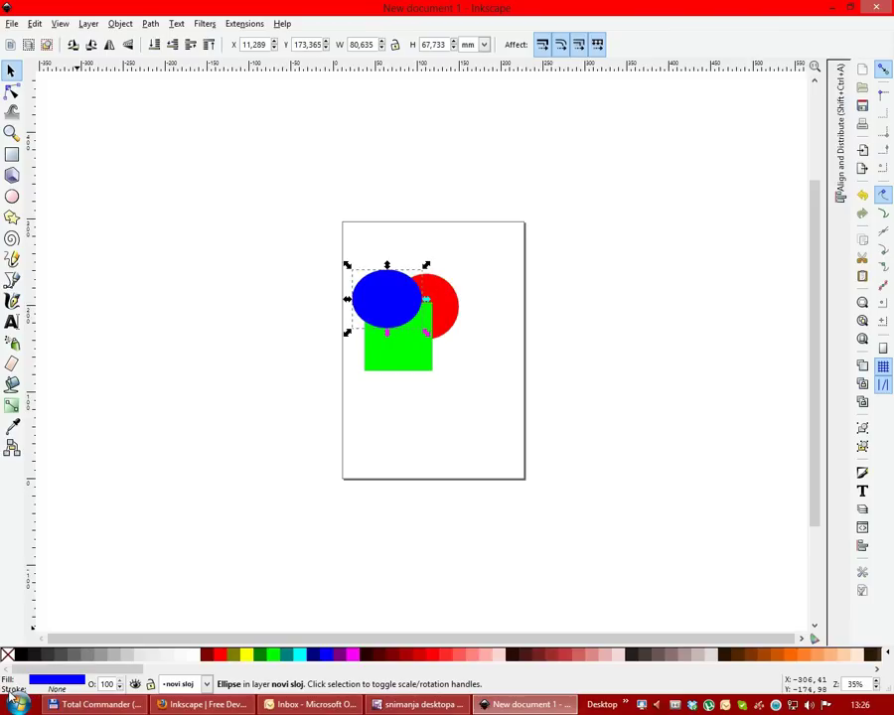
- Select the status-bar zoom value, then click empty canvas to deselect the blue ellipse
double_click(852, 683)
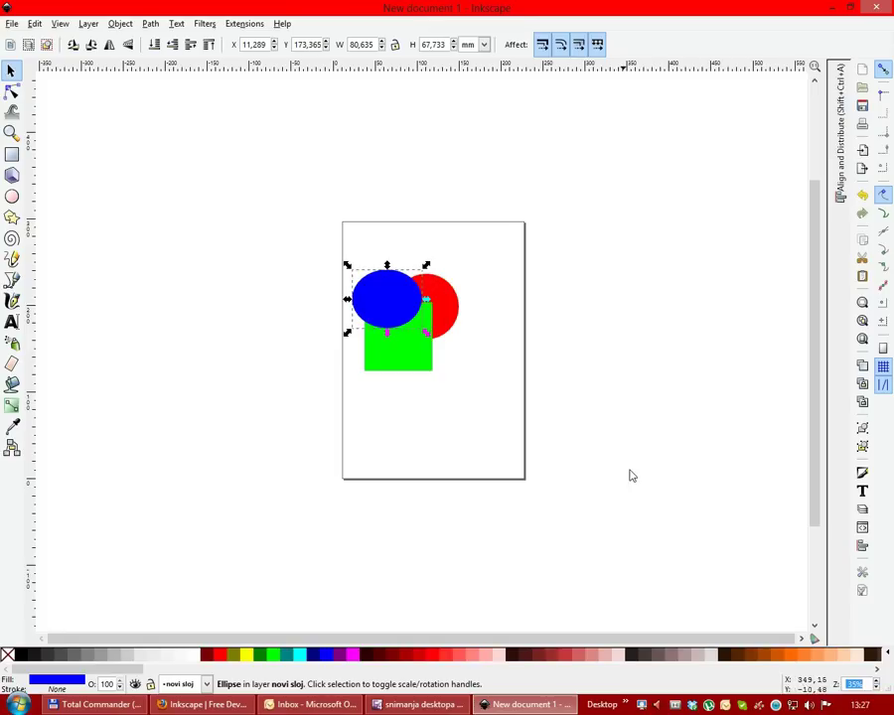
left_click(362, 398)
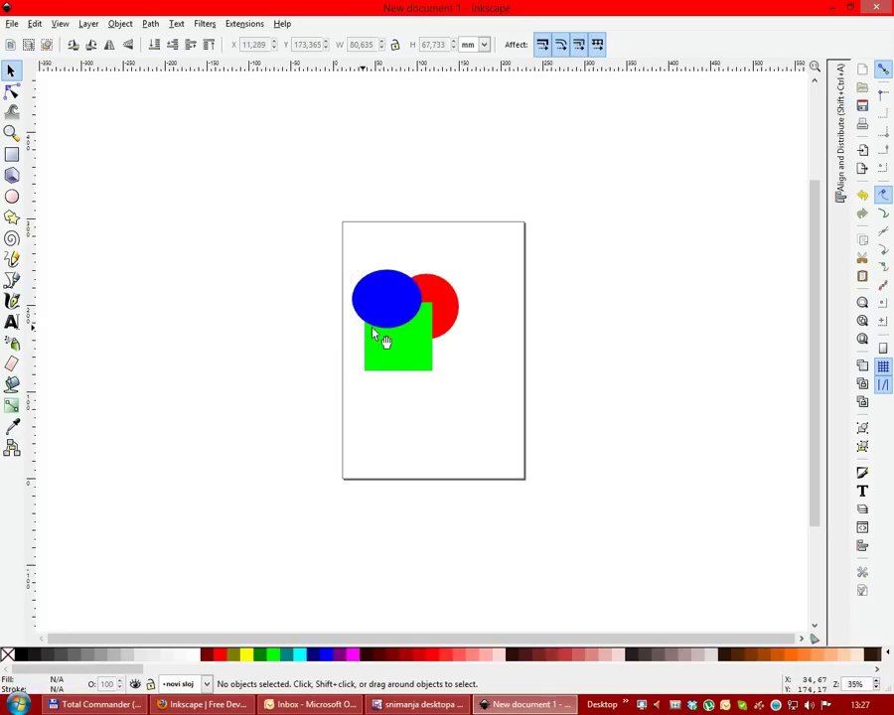